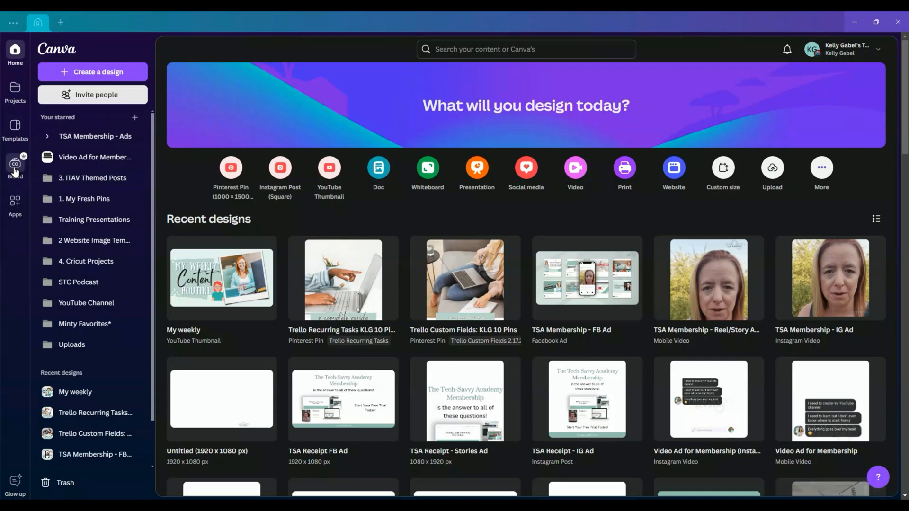
- Open the brand kit and examine its logos, colors, fonts, brand voice, photos, graphics and icons
click(15, 168)
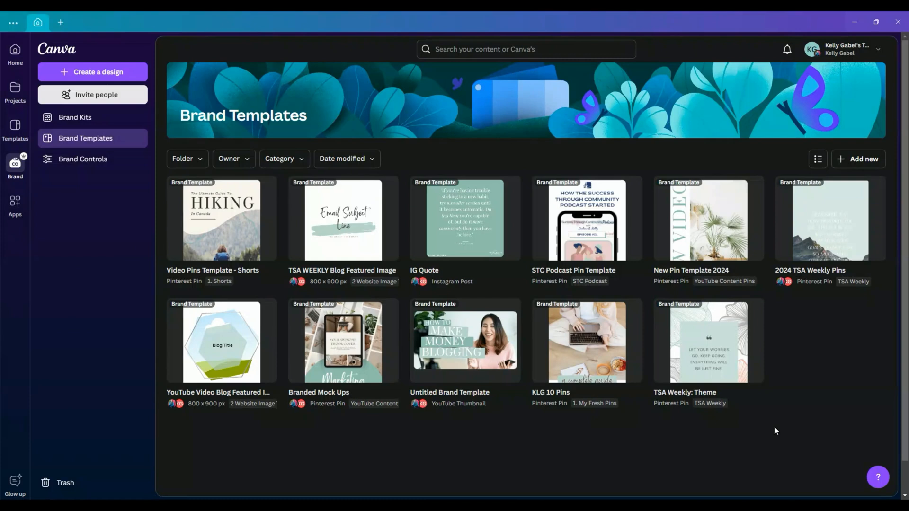
click(72, 119)
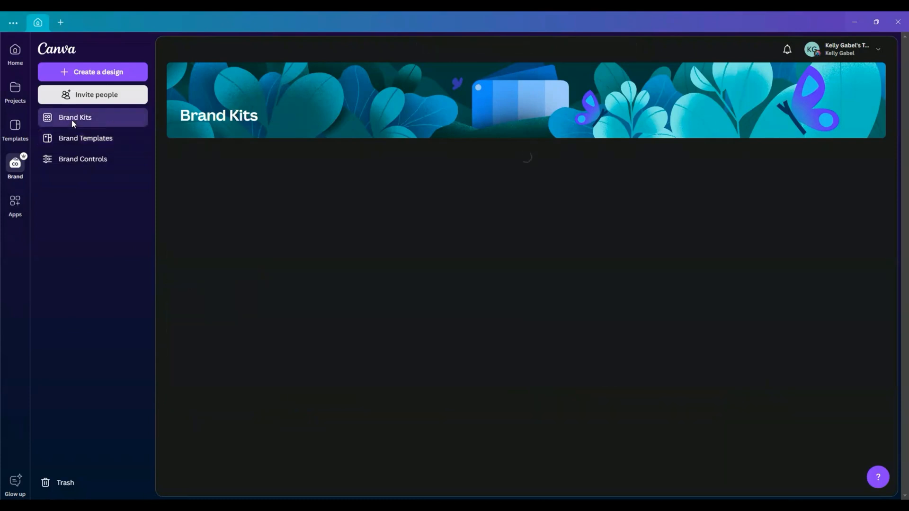
click(187, 224)
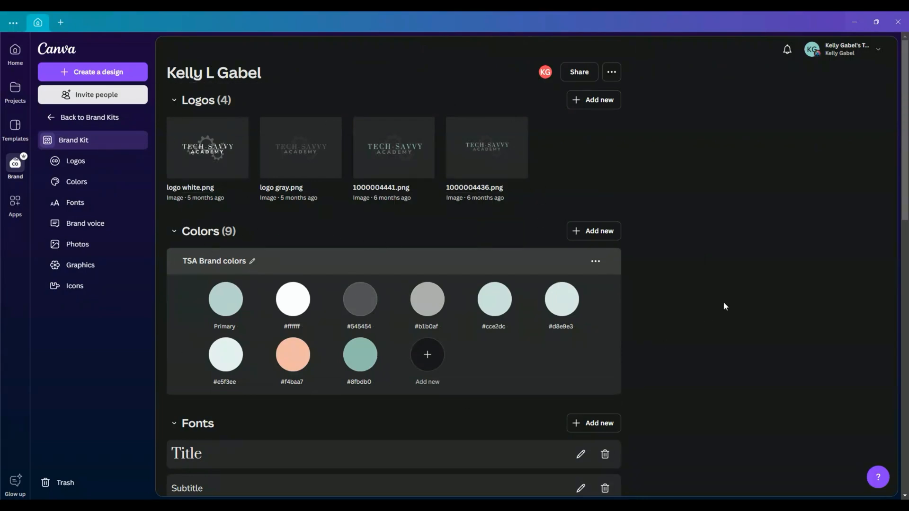
scroll(275, 264, down, 4)
scroll(355, 421, down, 5)
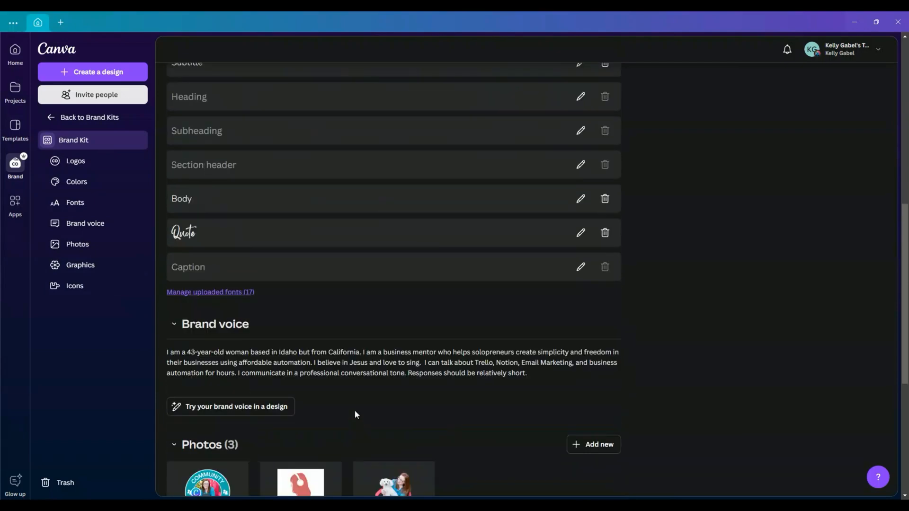
scroll(481, 393, down, 4)
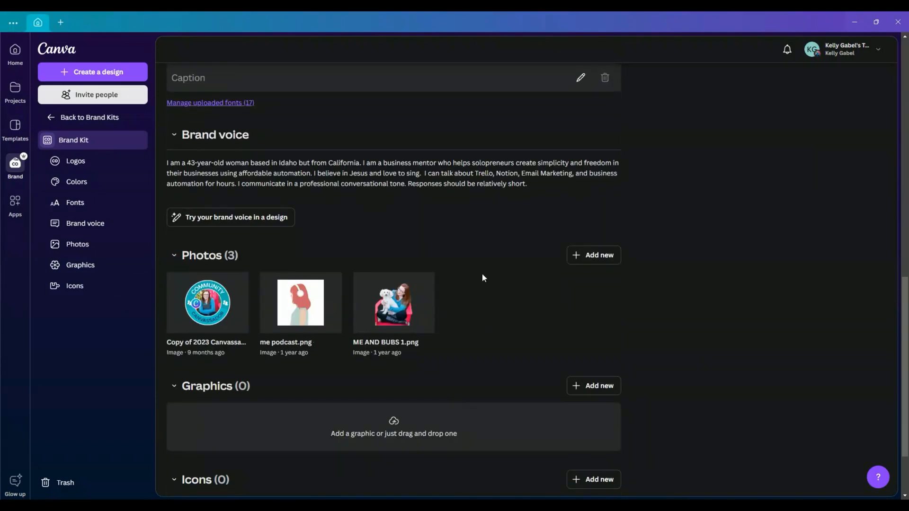
scroll(474, 218, down, 2)
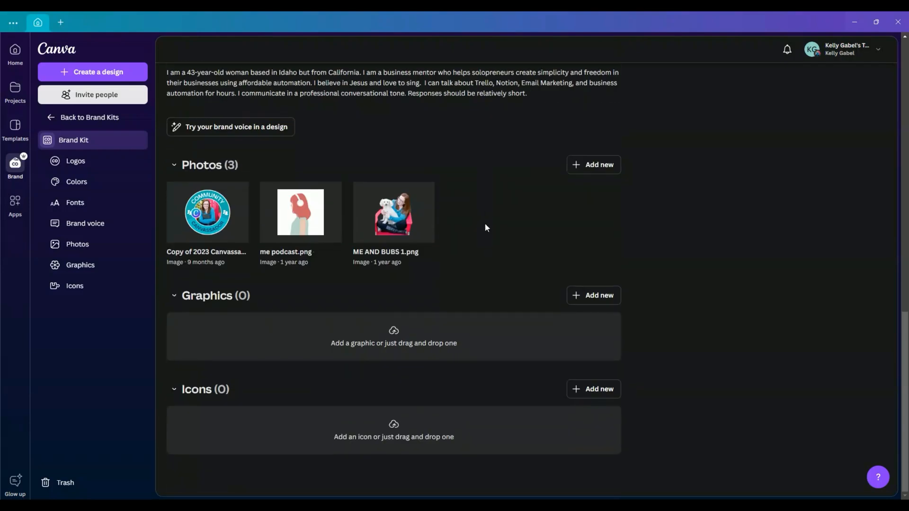
scroll(489, 223, up, 15)
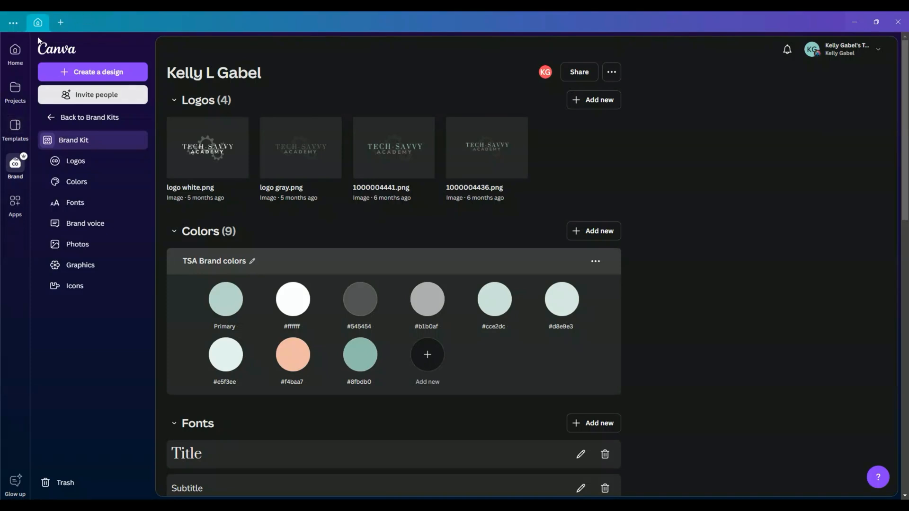
- Create a square Instagram post design and apply the Red Terracotta Colour Code Swatch template to it
click(100, 77)
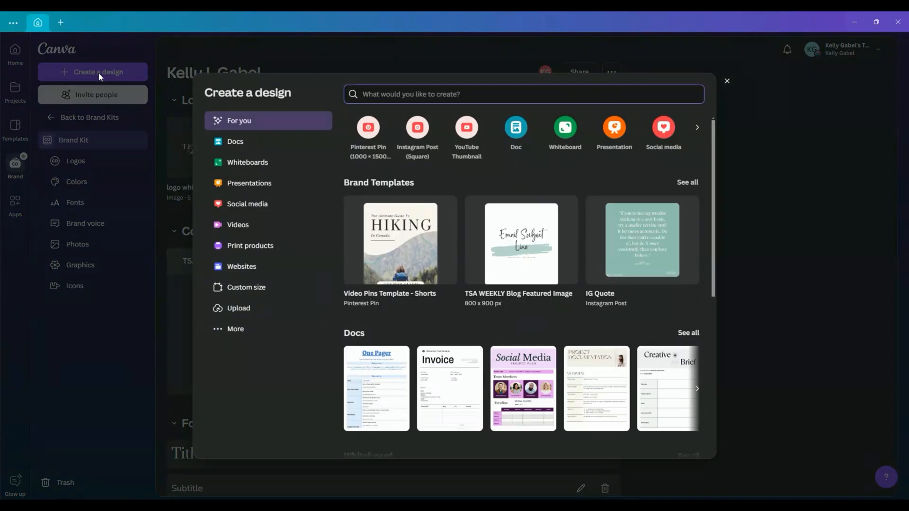
click(418, 128)
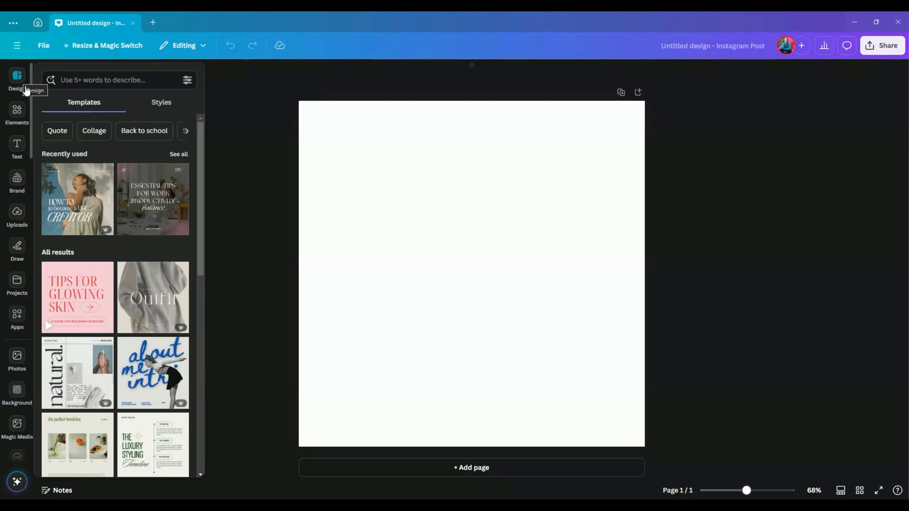
scroll(143, 255, down, 7)
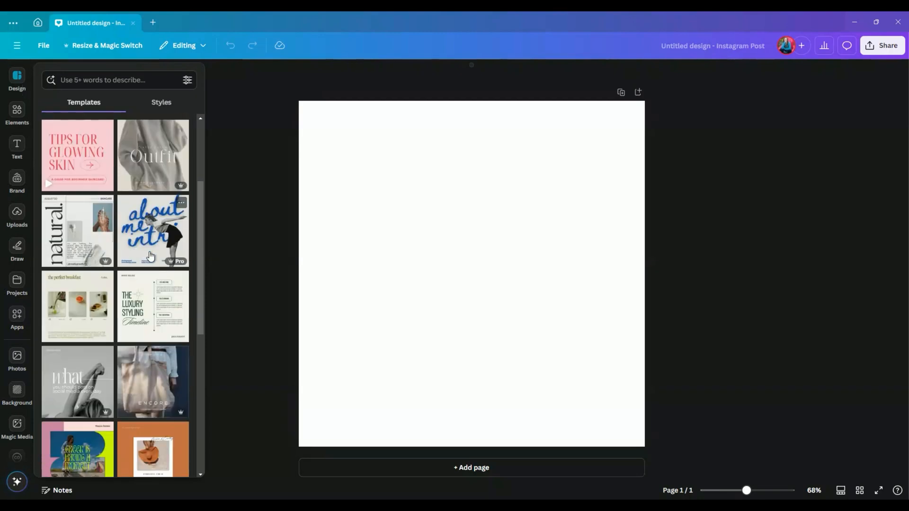
scroll(153, 245, down, 3)
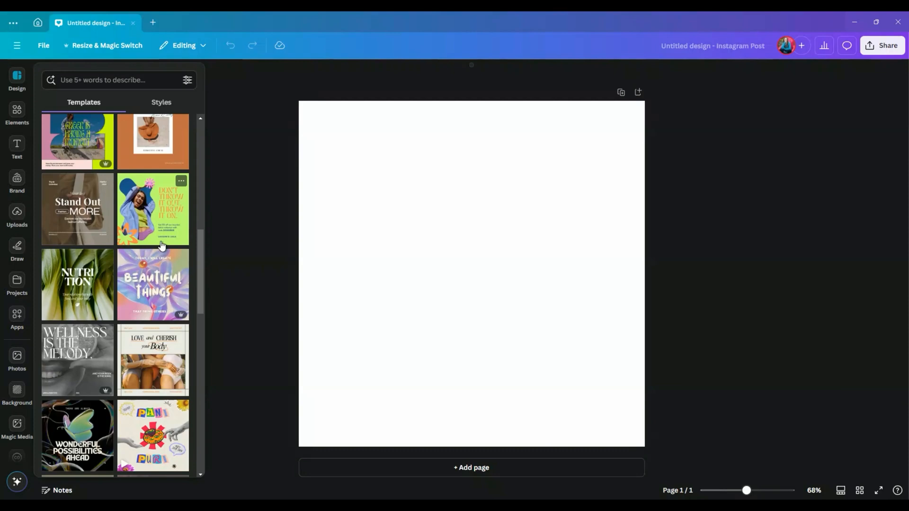
scroll(156, 251, up, 3)
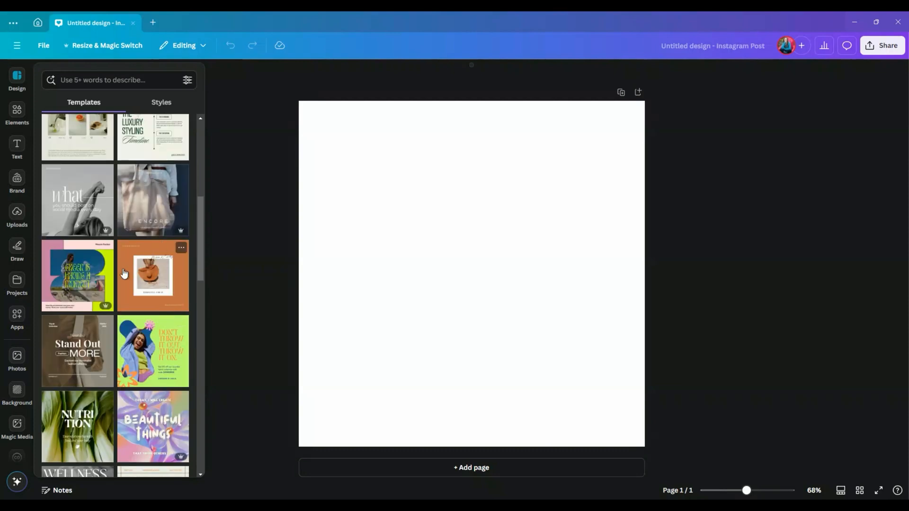
click(125, 274)
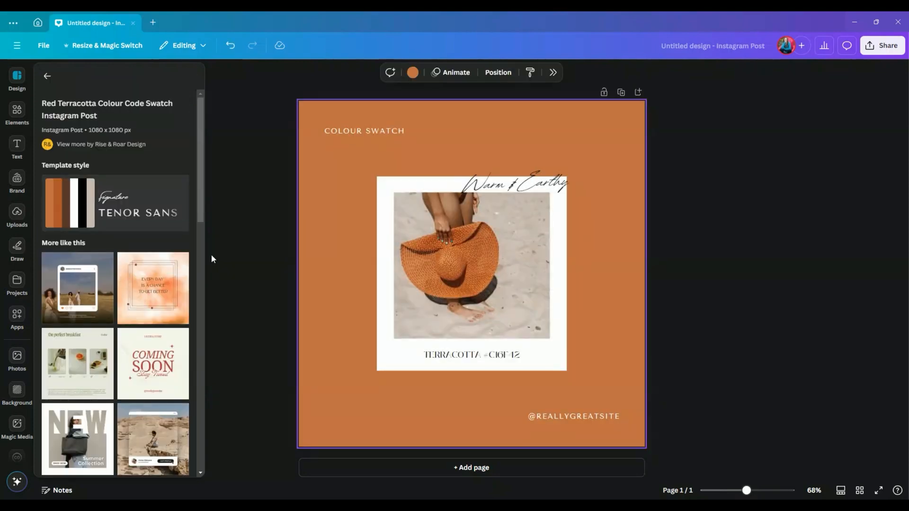
click(213, 258)
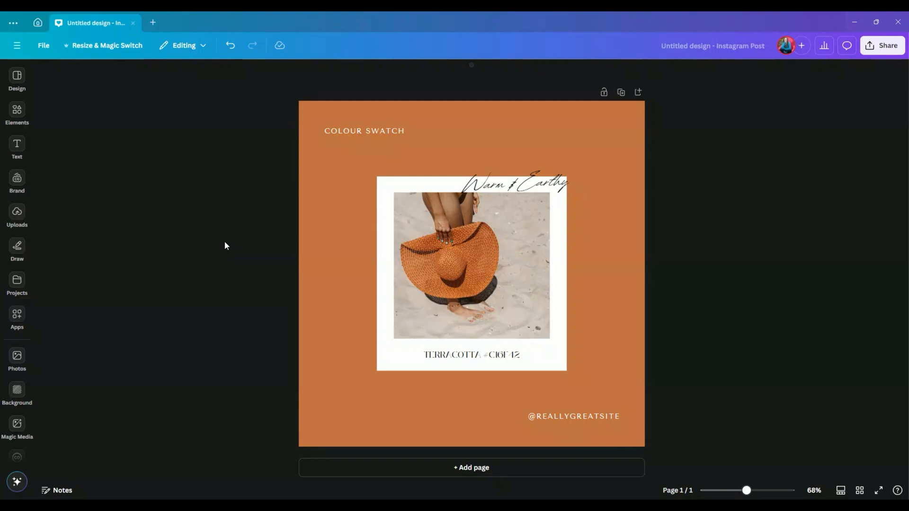
- Change the orange page background to the brand color #8fbdb0
click(330, 226)
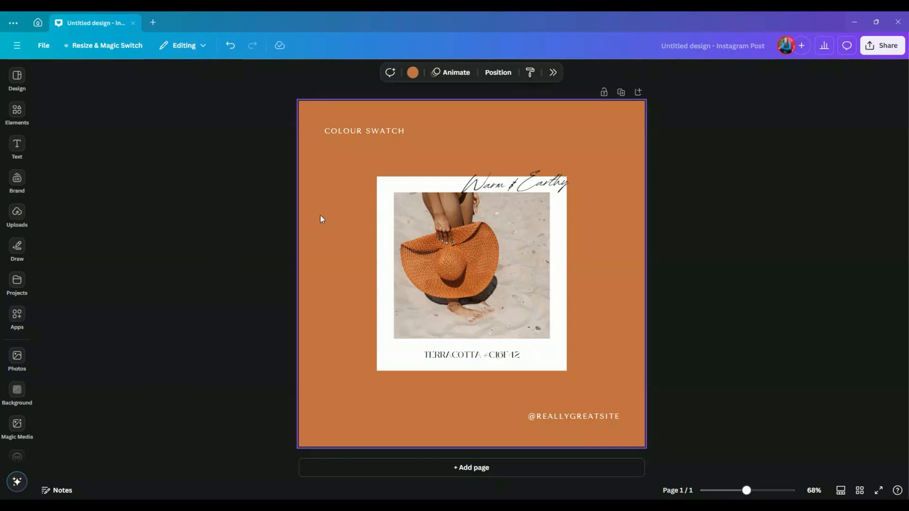
click(412, 73)
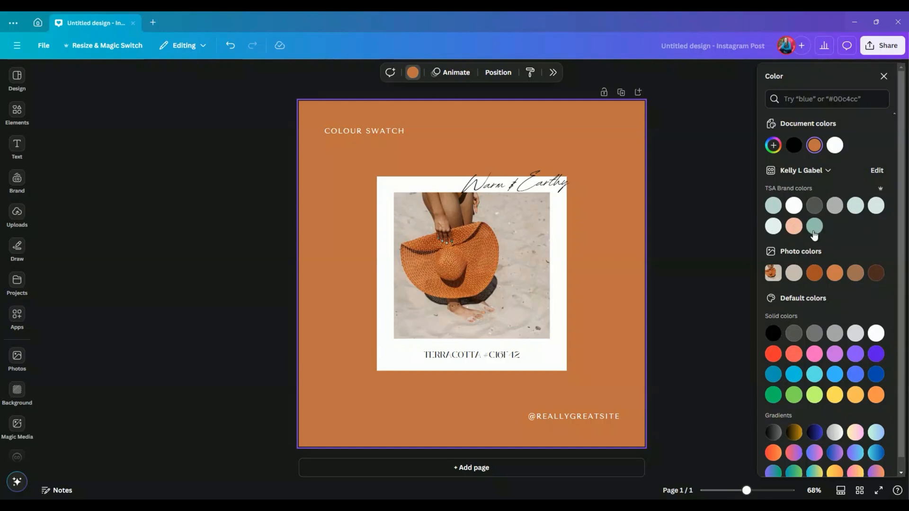
click(813, 232)
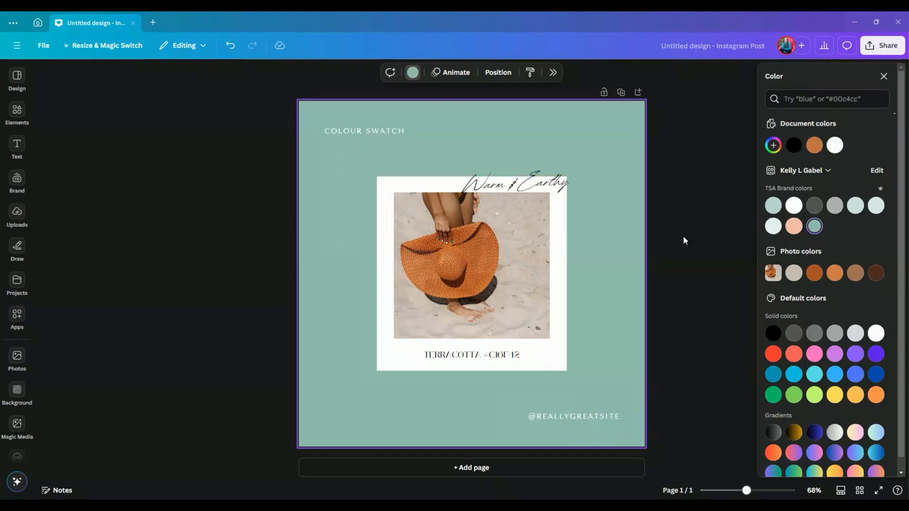
- Replace Tenor Sans with the brand font Prata throughout the design, and set the TERRACOTTA caption below the photo in Prata too
click(368, 132)
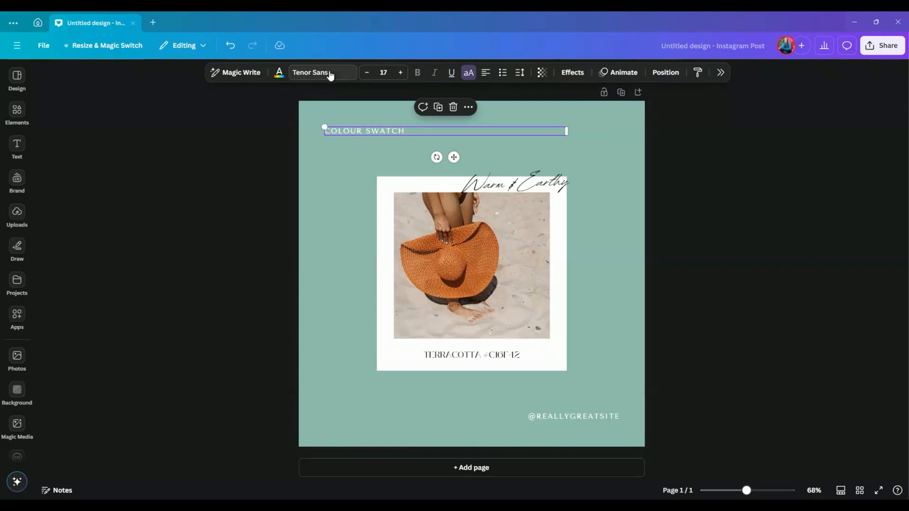
click(315, 75)
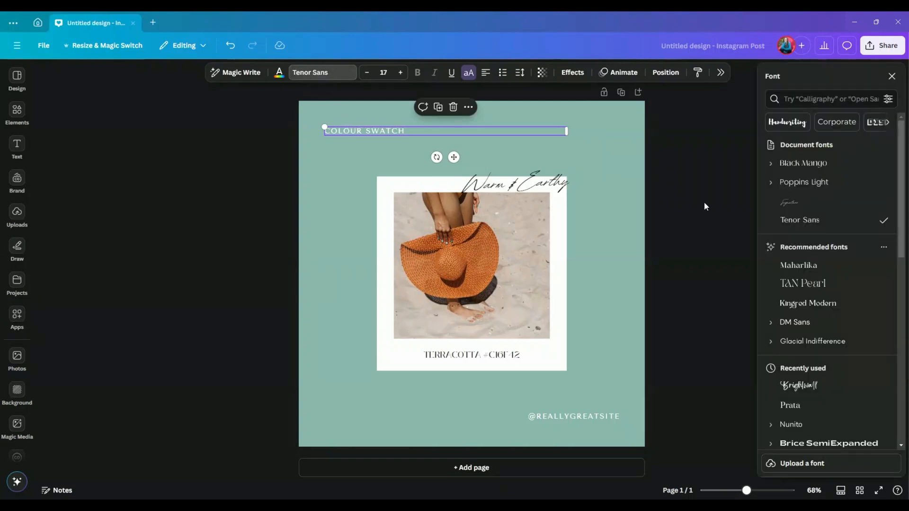
scroll(833, 200, down, 5)
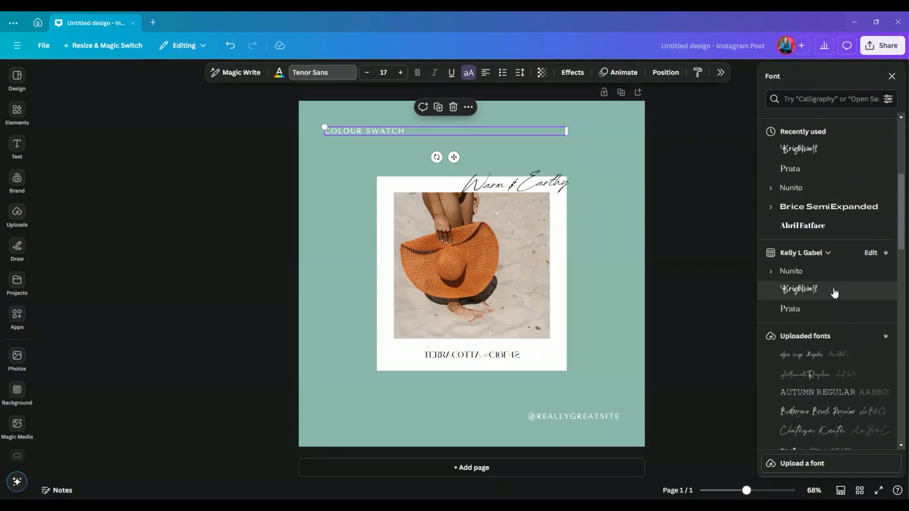
click(788, 318)
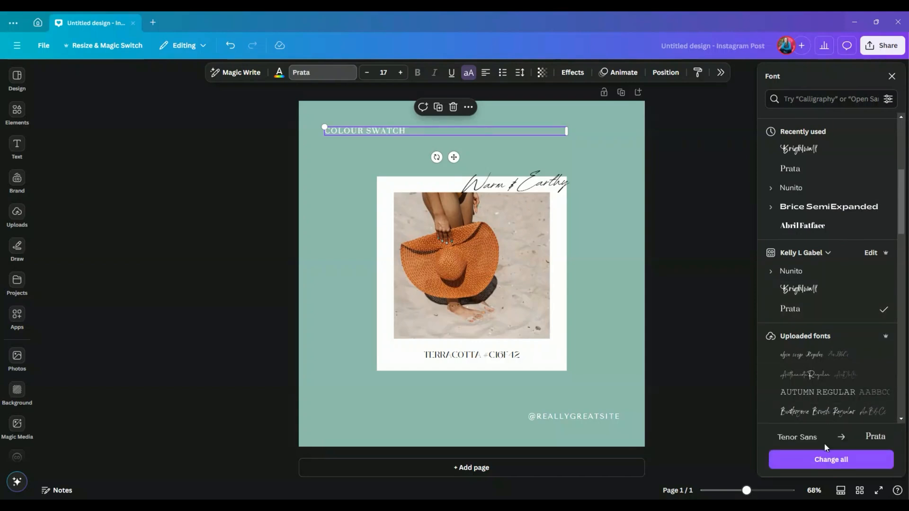
click(809, 462)
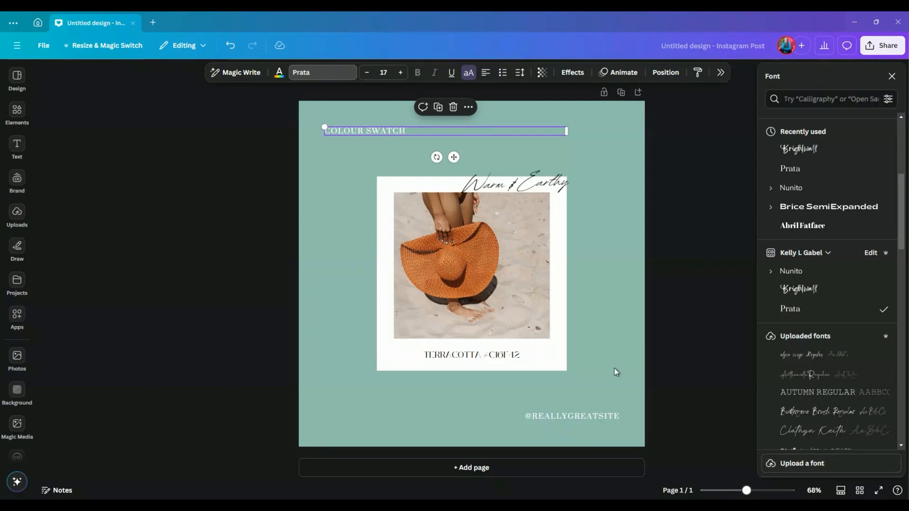
click(460, 359)
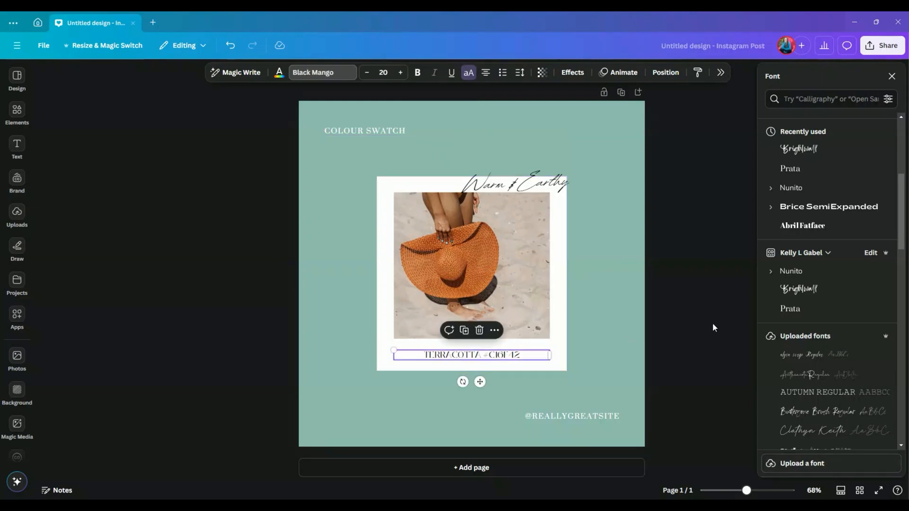
click(791, 311)
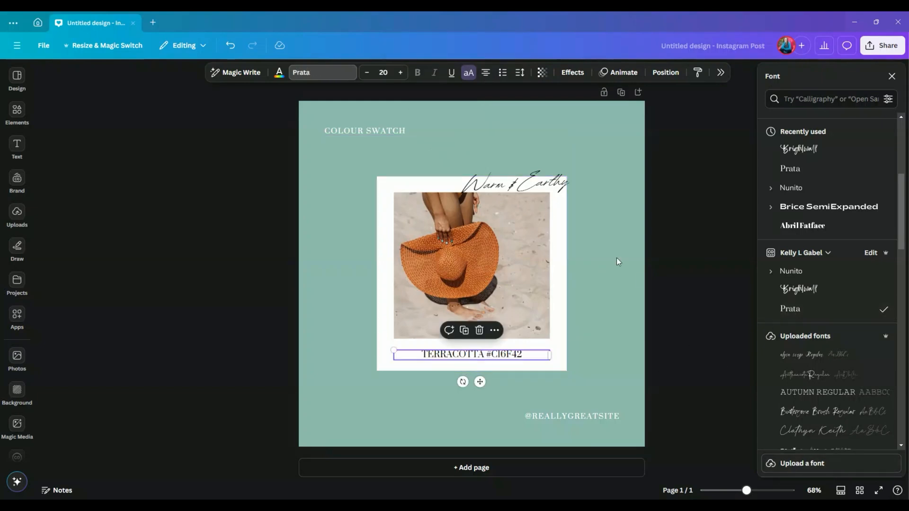
- Set the "Warm & Earthy" text in the brand font Brightwall, fit it on one line and scale it to about size 51.2
click(542, 189)
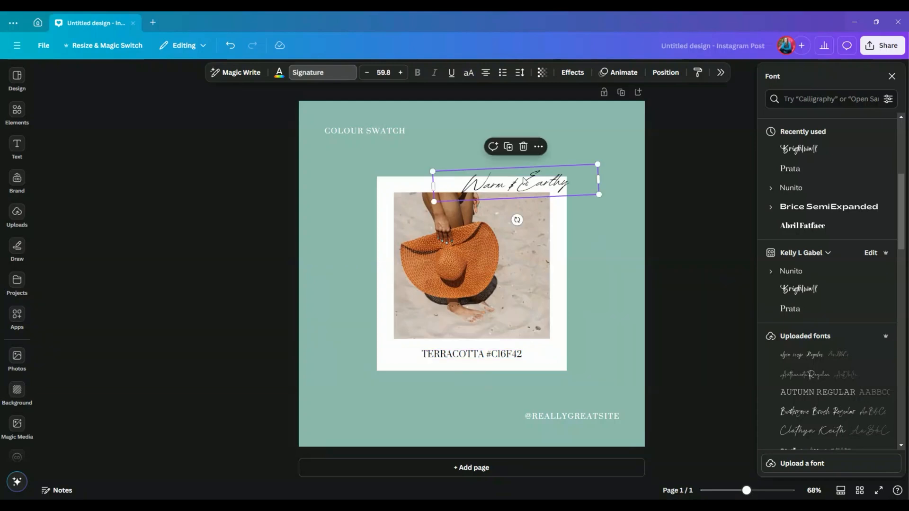
click(800, 291)
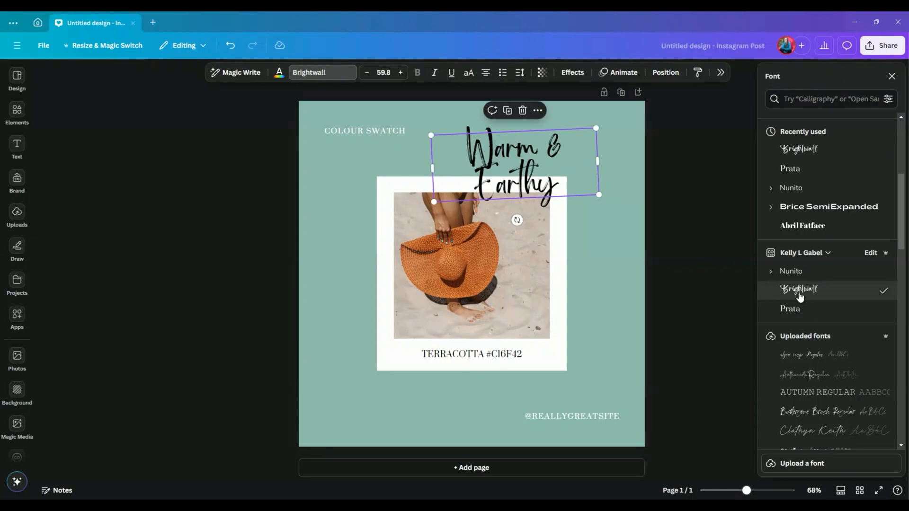
drag(429, 168, 395, 188)
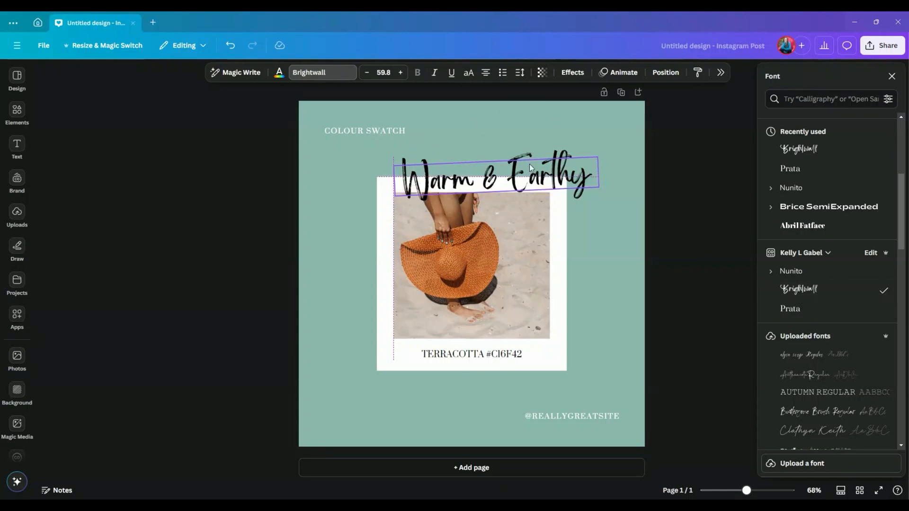
drag(394, 174, 424, 168)
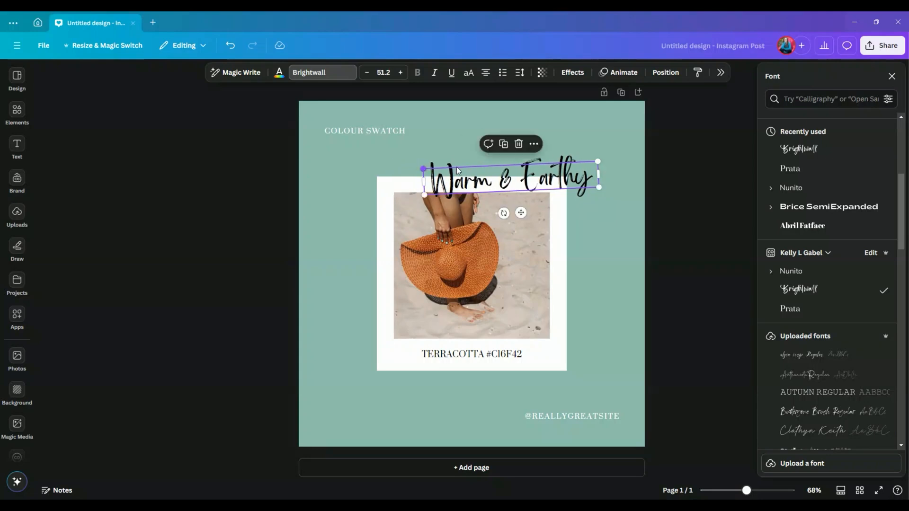
- Recolor the "Warm & Earthy" text with the brand gray #545454 and shift it slightly upward over the photo frame
click(279, 73)
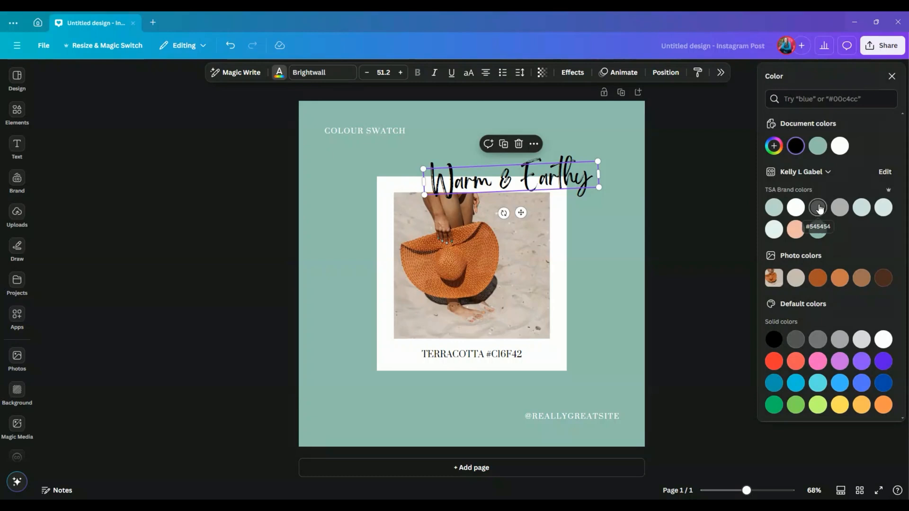
click(819, 207)
key(Escape)
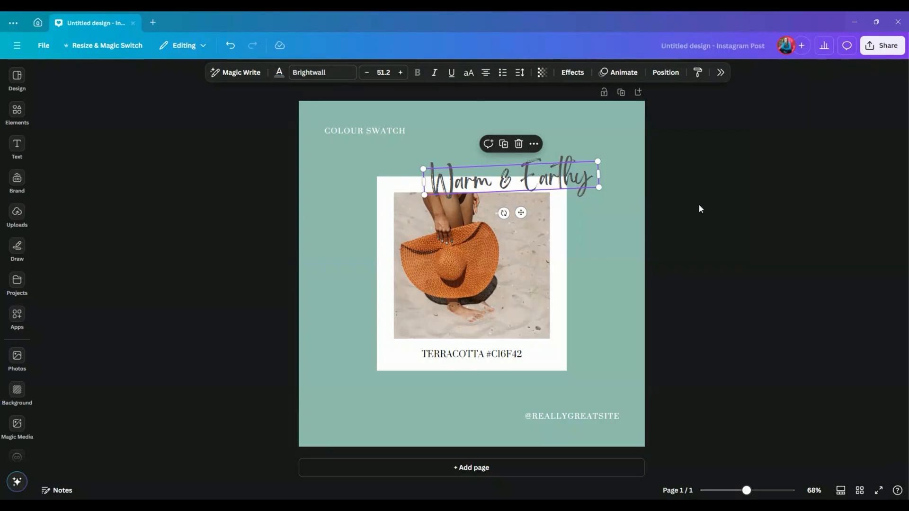
key(Escape)
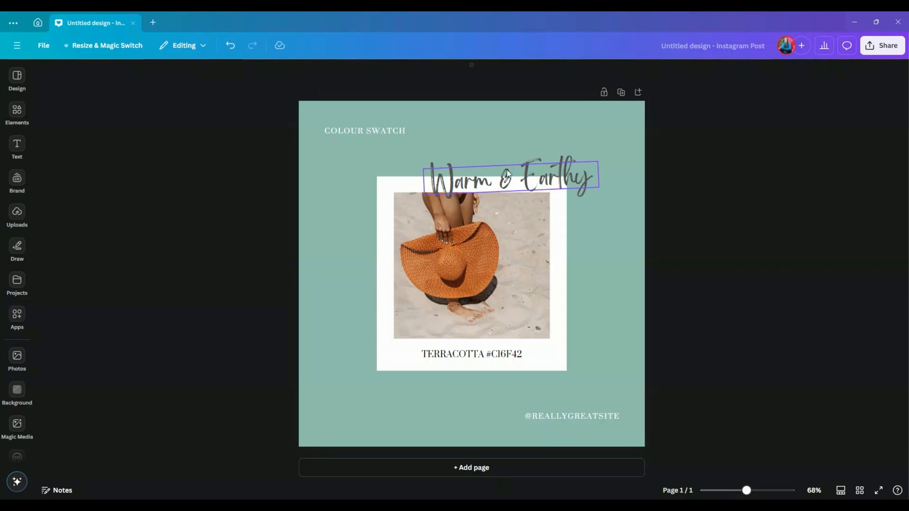
drag(498, 176, 501, 174)
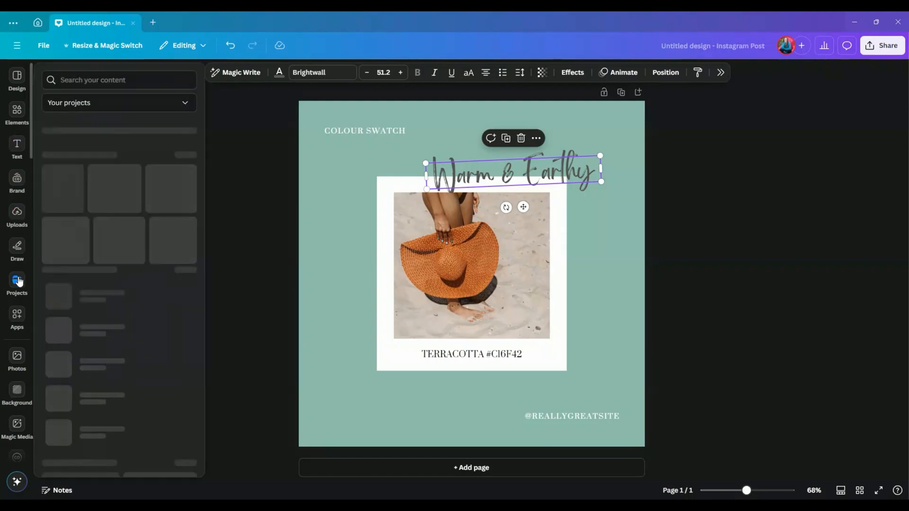
- Open the 2024 Shoot folder inside the Brand Images folder of the uploads
click(18, 283)
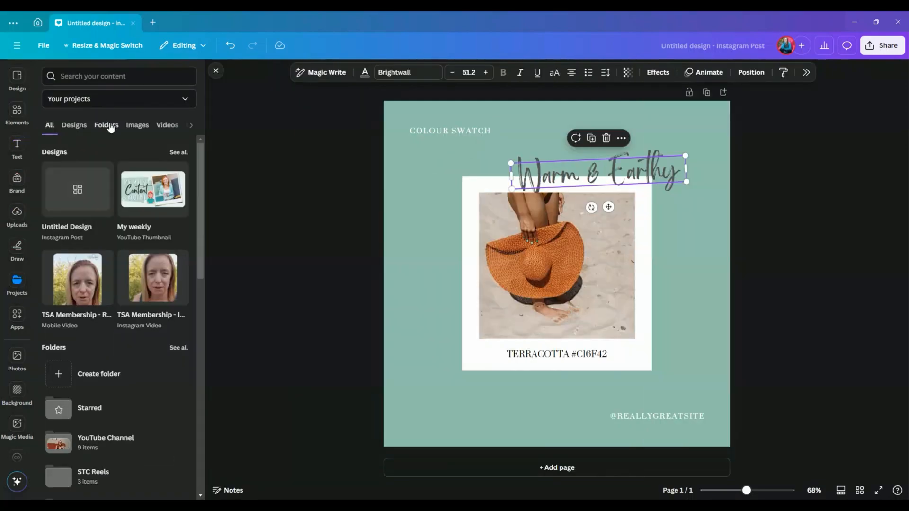
click(108, 126)
click(90, 398)
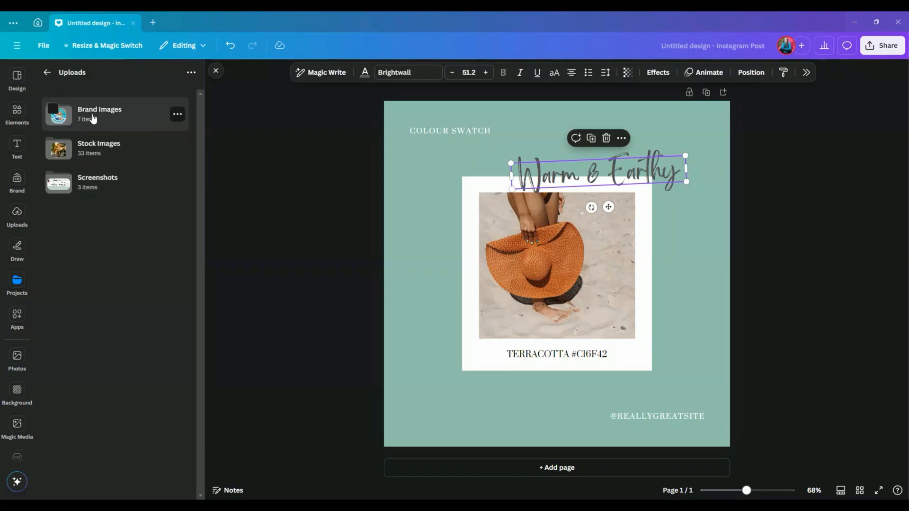
click(94, 119)
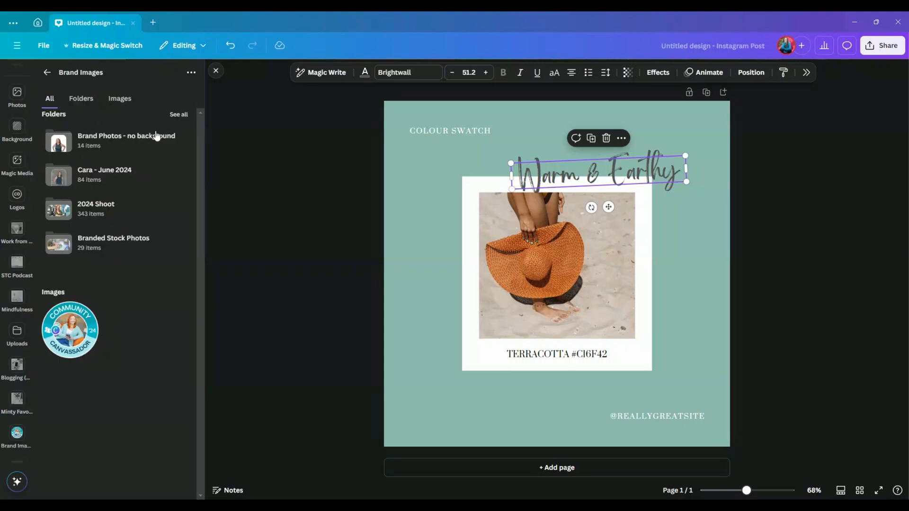
click(96, 204)
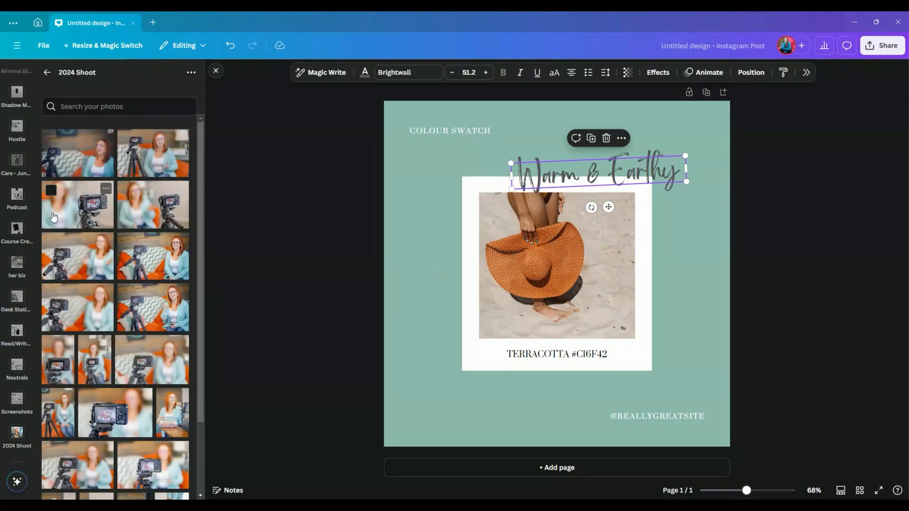
- Replace the straw hat photo in the frame with the brand photo of the white dog at a desk
scroll(147, 207, down, 4)
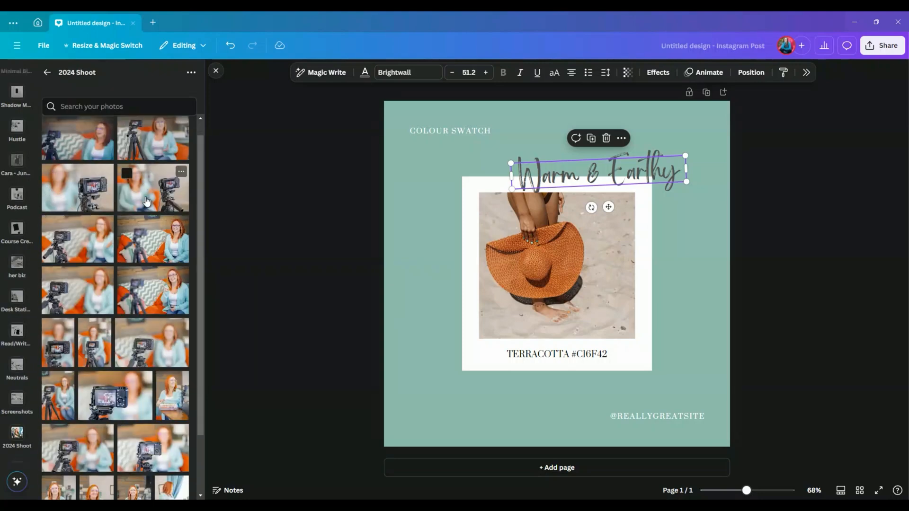
scroll(148, 207, down, 1)
scroll(138, 207, down, 6)
scroll(135, 211, down, 5)
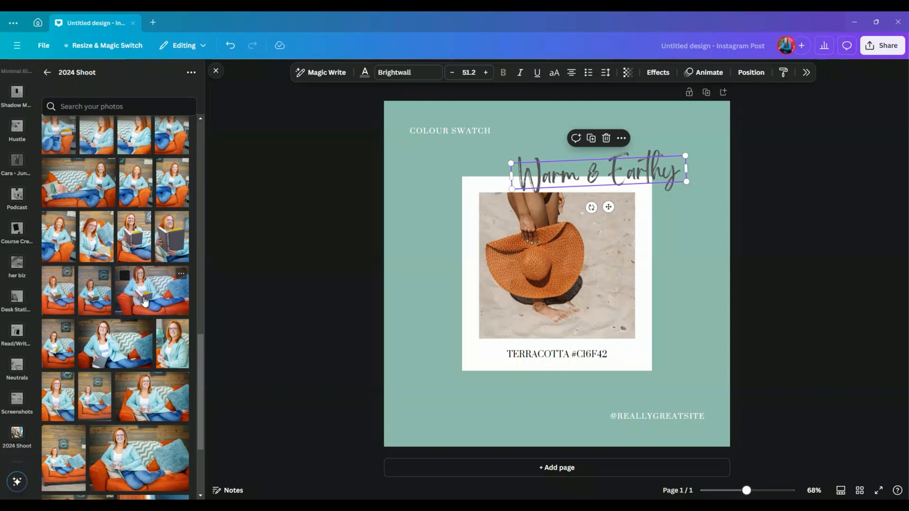
scroll(110, 297, down, 2)
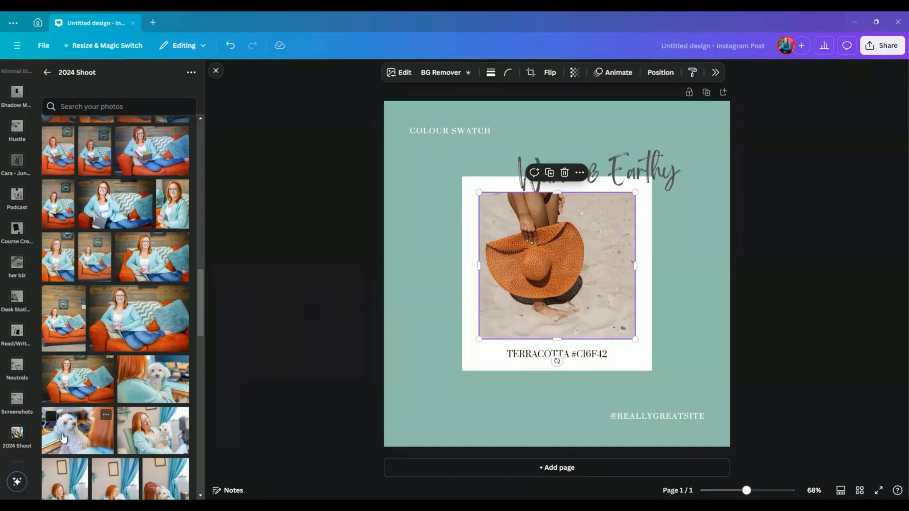
drag(63, 438, 515, 284)
click(672, 272)
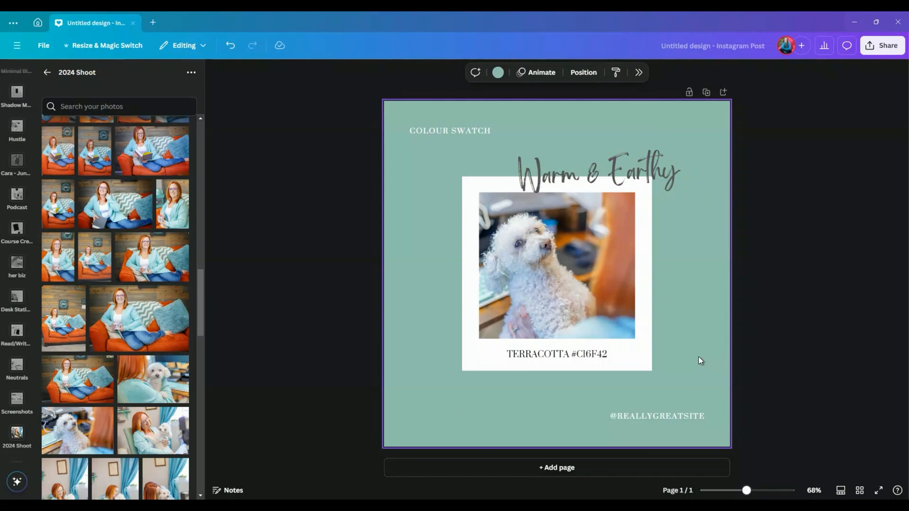
click(771, 299)
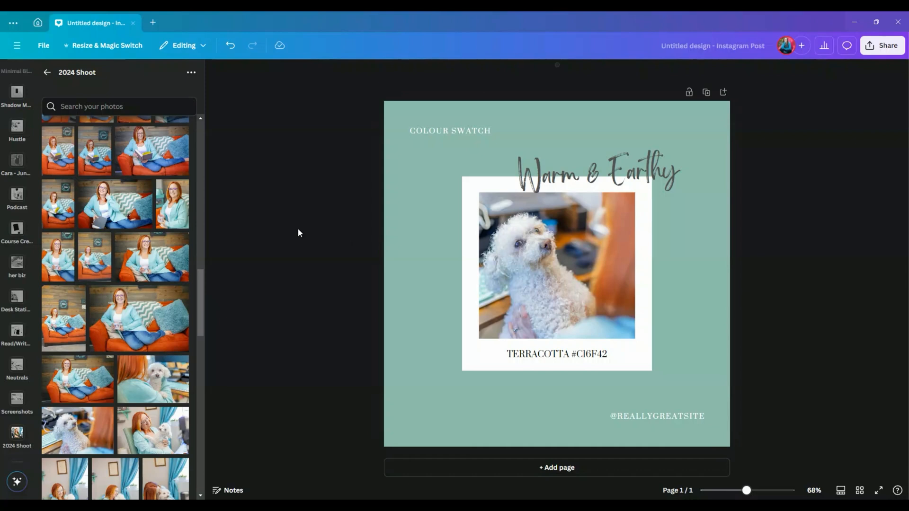
- Make a resized copy of the design as a 940 × 788 px Facebook Post (Landscape) and open the copy
click(102, 51)
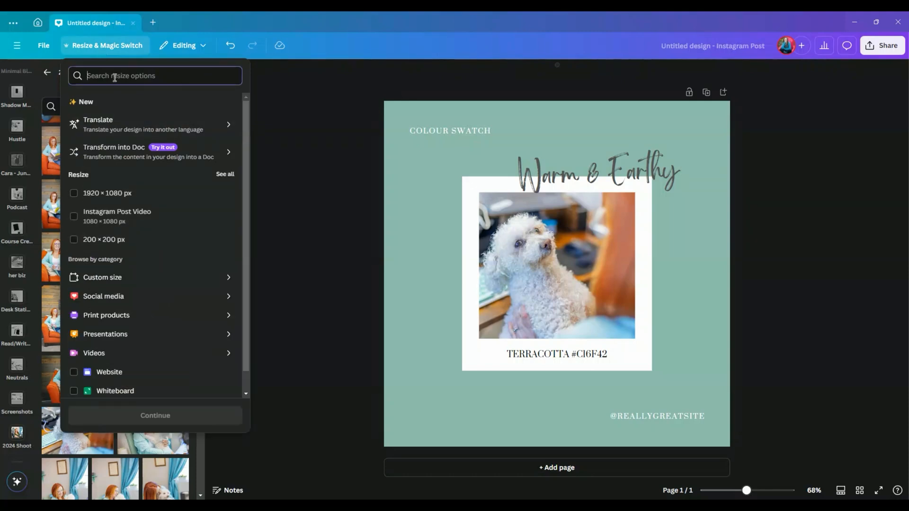
text(facebo)
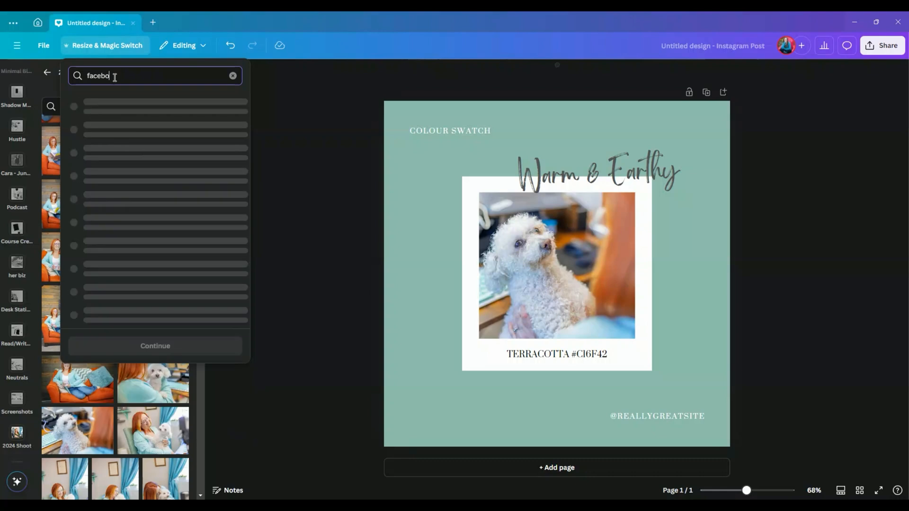
text(ok post)
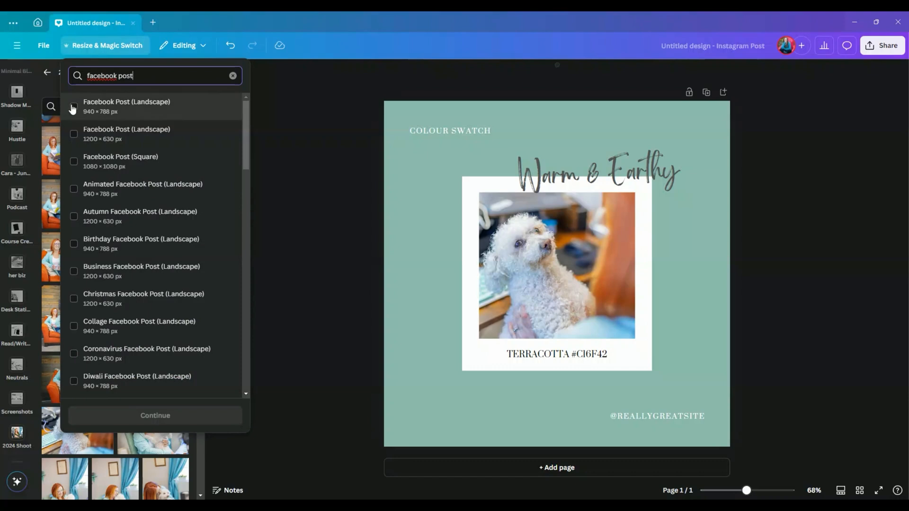
click(72, 107)
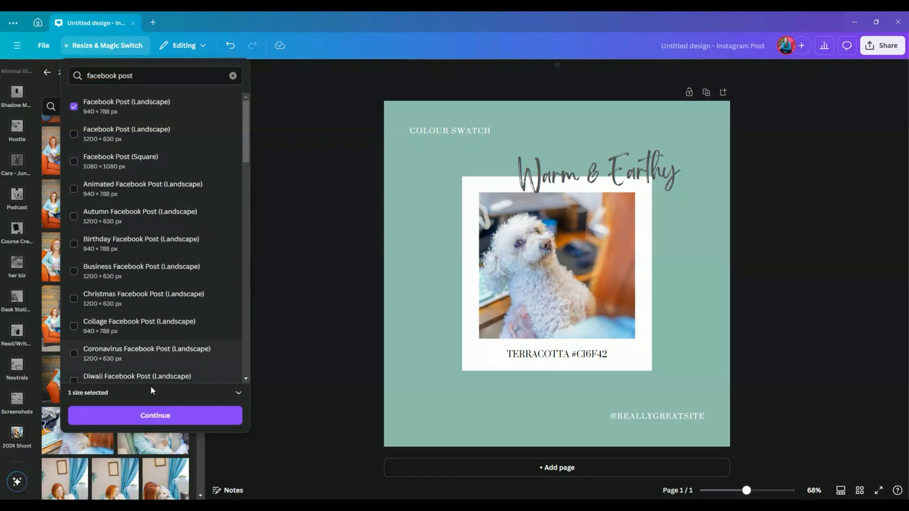
click(150, 417)
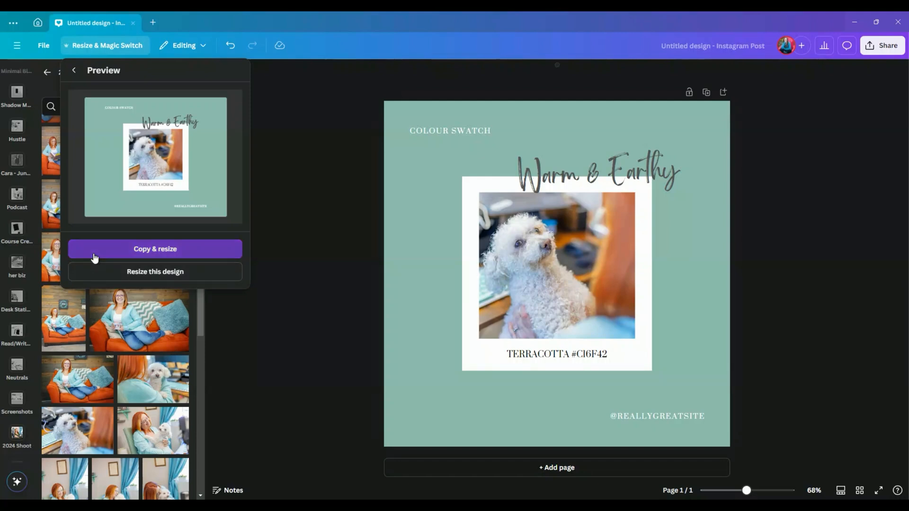
click(94, 258)
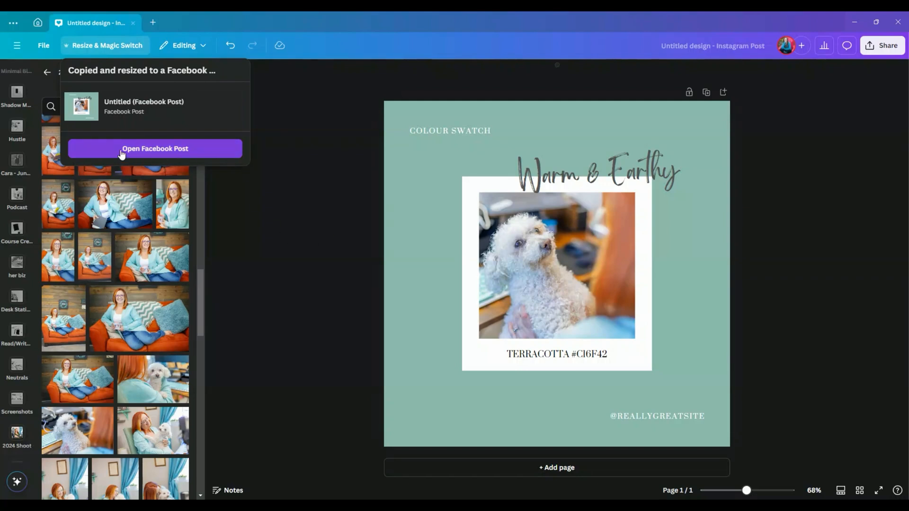
click(113, 152)
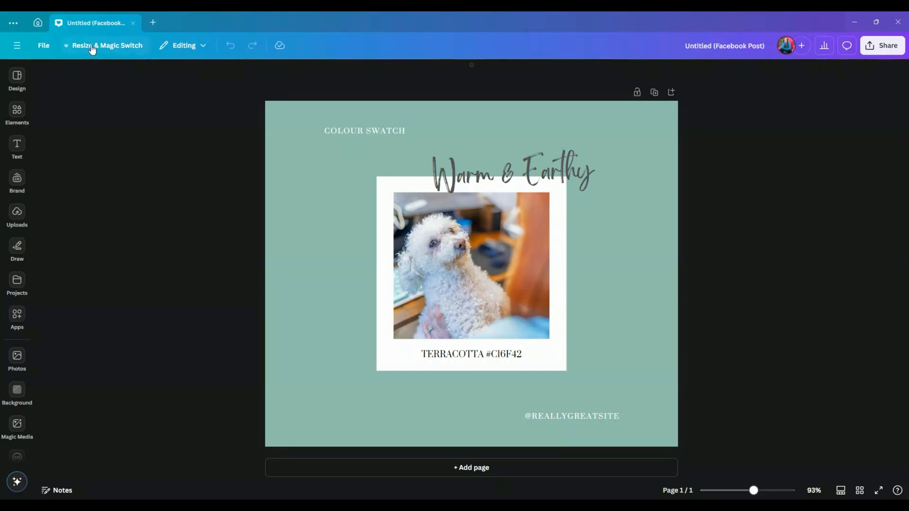
- Make a resized copy of the Facebook post as a 1080 × 1920 px Instagram Story and open the copy
click(92, 47)
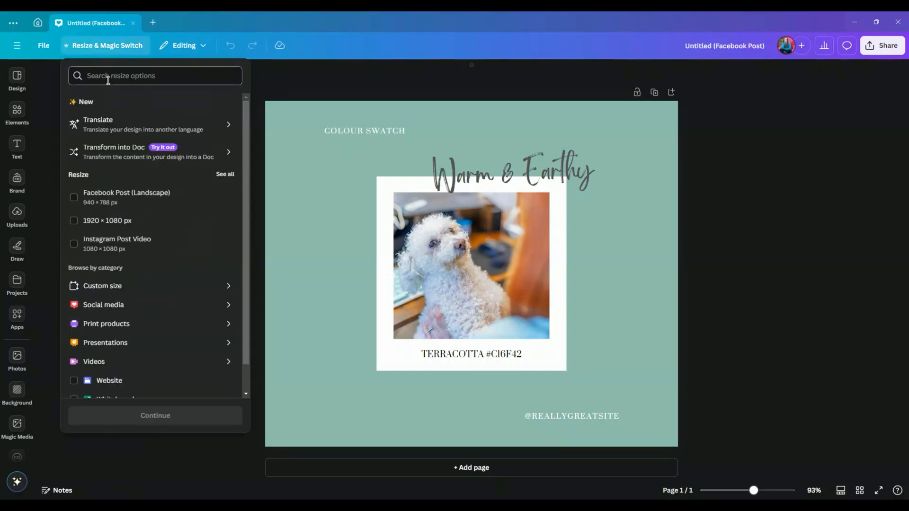
text(instagram story)
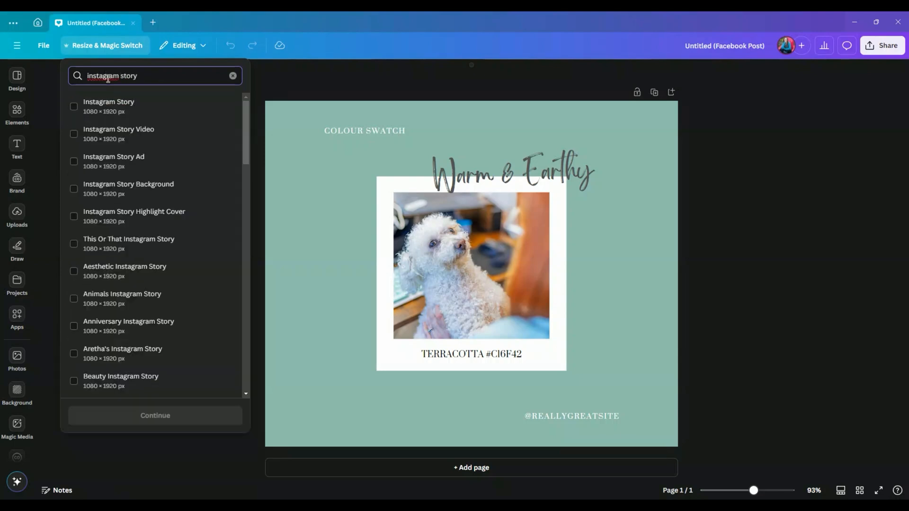
click(98, 106)
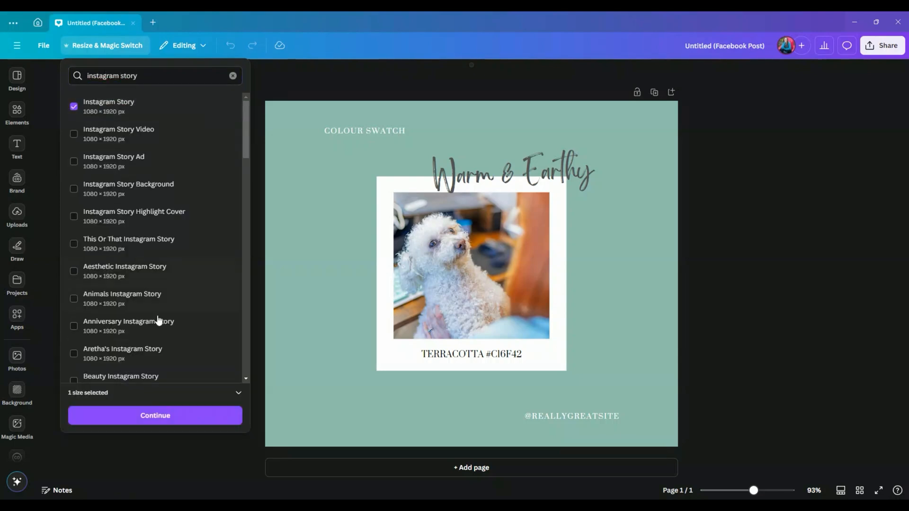
click(150, 415)
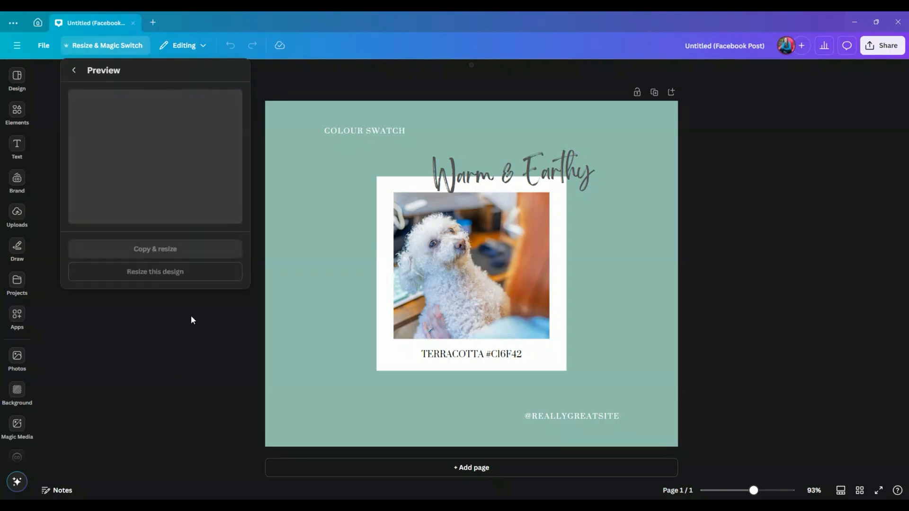
click(171, 254)
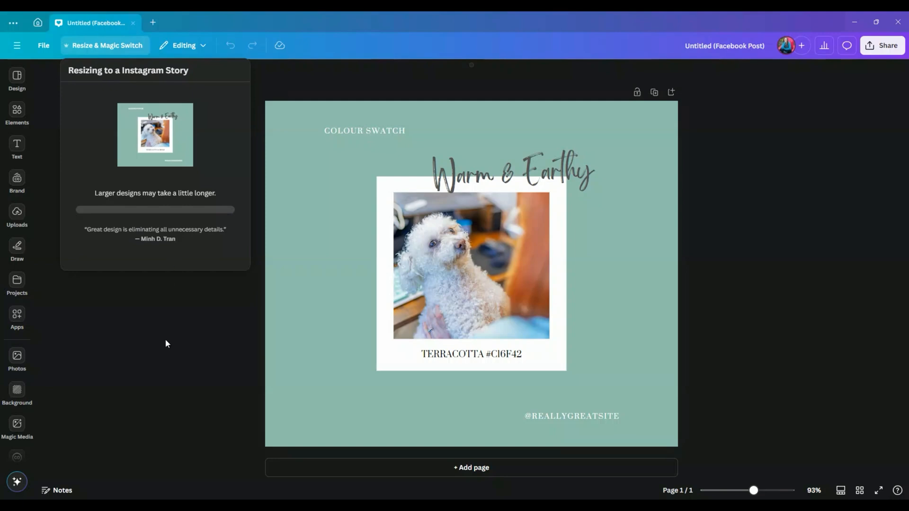
click(135, 146)
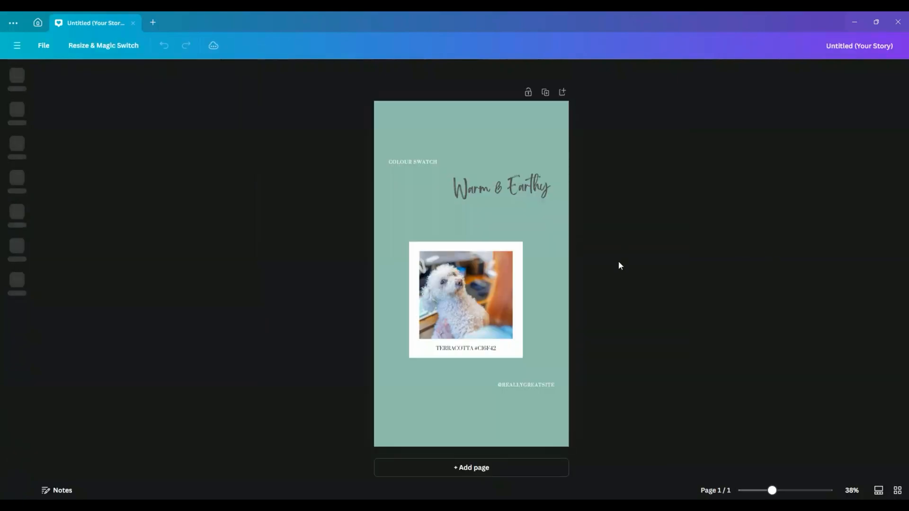
click(524, 385)
drag(490, 410, 490, 462)
drag(532, 375, 396, 234)
drag(523, 359, 560, 409)
drag(406, 238, 379, 210)
click(690, 307)
- Group the dog photo, white frame and TERRACOTTA caption, and shift the group slightly upward on the page
drag(467, 324, 466, 317)
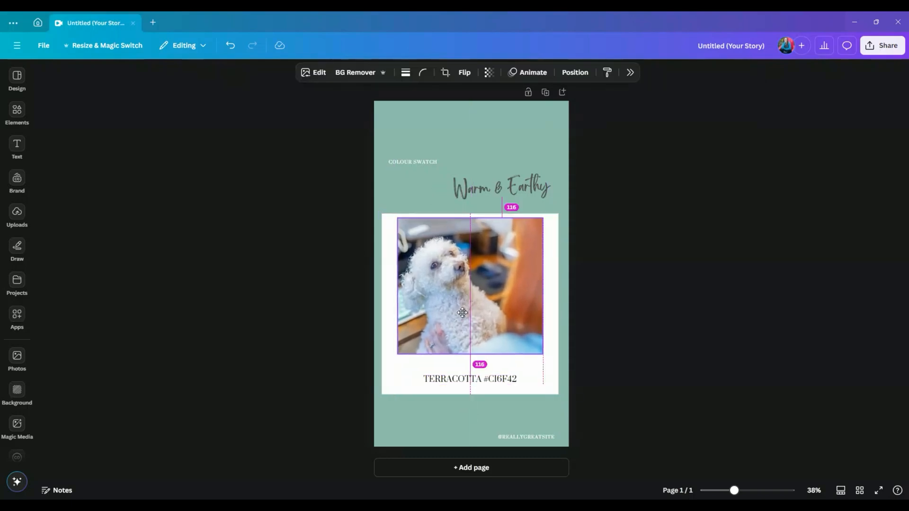
click(230, 45)
drag(549, 413, 411, 215)
click(443, 195)
click(709, 281)
drag(485, 305, 485, 299)
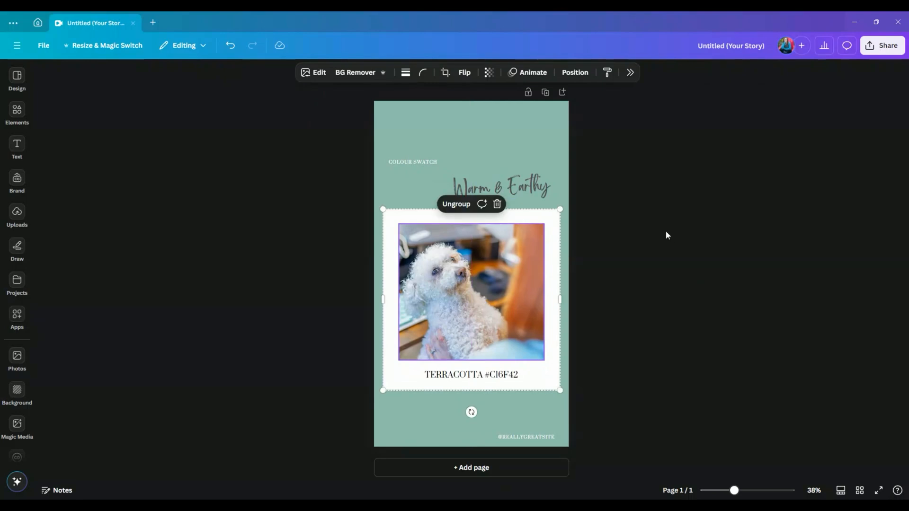
- Move the "Warm & Earthy" text down over the white frame's upper edge and scale it to about size 67.7
click(521, 187)
drag(498, 185, 503, 203)
drag(449, 199, 423, 196)
click(507, 206)
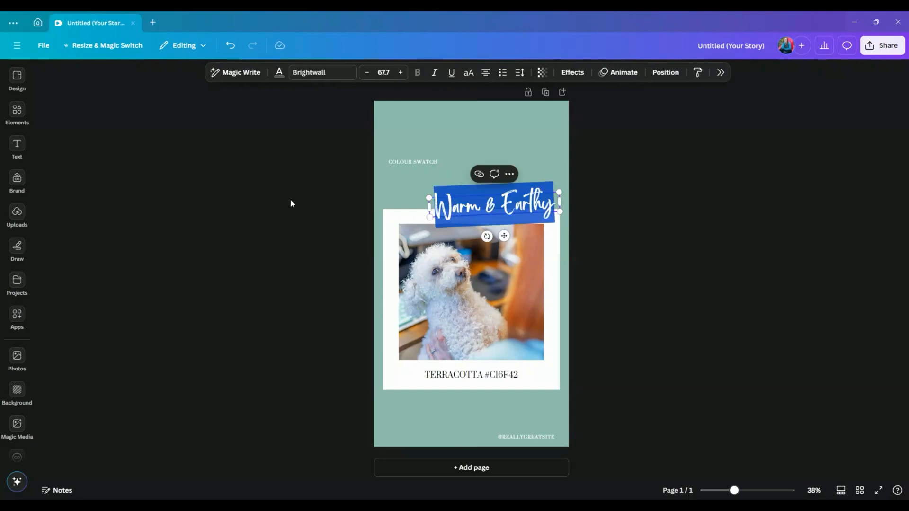
click(291, 199)
- Move the COLOUR SWATCH heading up near the page's upper-left corner and increase its font size to 34.1
click(421, 162)
drag(421, 162, 415, 125)
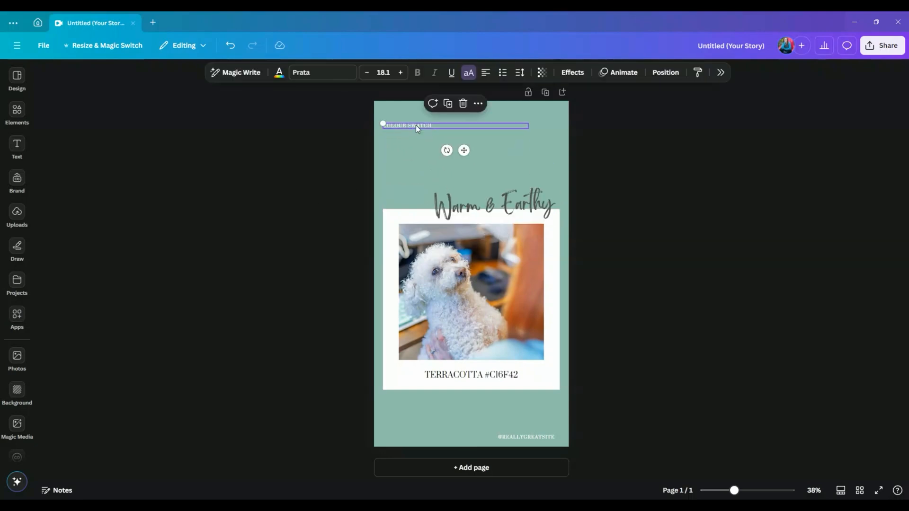
click(401, 72)
click(401, 72)
click(401, 73)
click(401, 73)
click(401, 72)
click(401, 72)
click(401, 72)
click(401, 73)
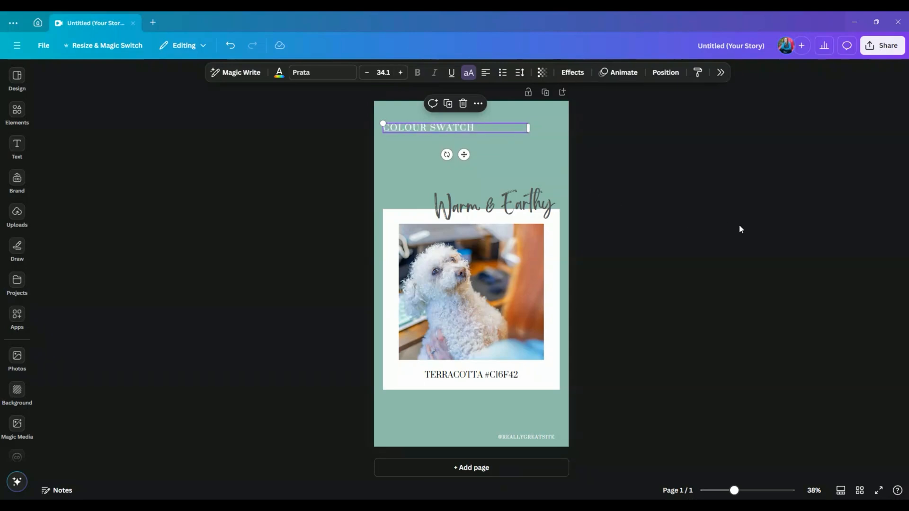
click(739, 228)
- Group the "Warm & Earthy" text with the framed photo and move them up together
drag(454, 165, 549, 398)
click(451, 171)
drag(527, 304, 528, 287)
click(643, 286)
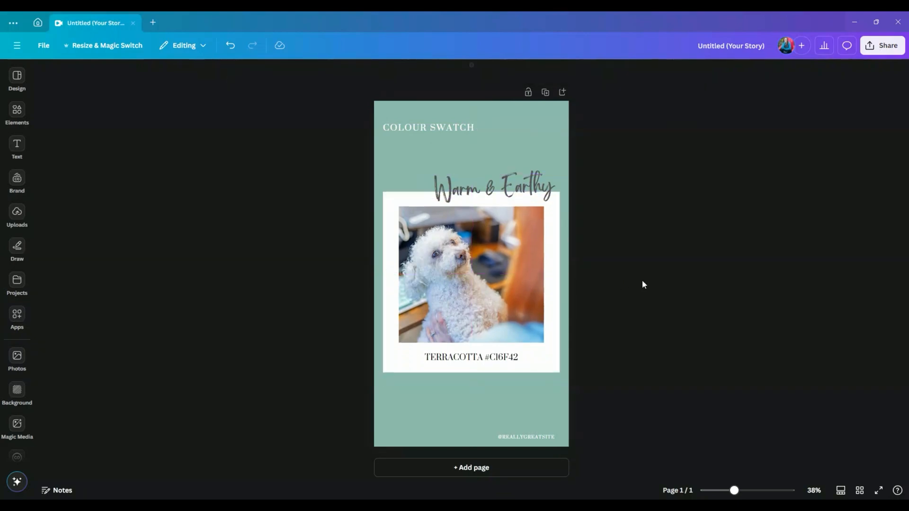
click(526, 436)
click(400, 72)
click(400, 72)
click(401, 72)
click(400, 72)
click(401, 73)
click(632, 242)
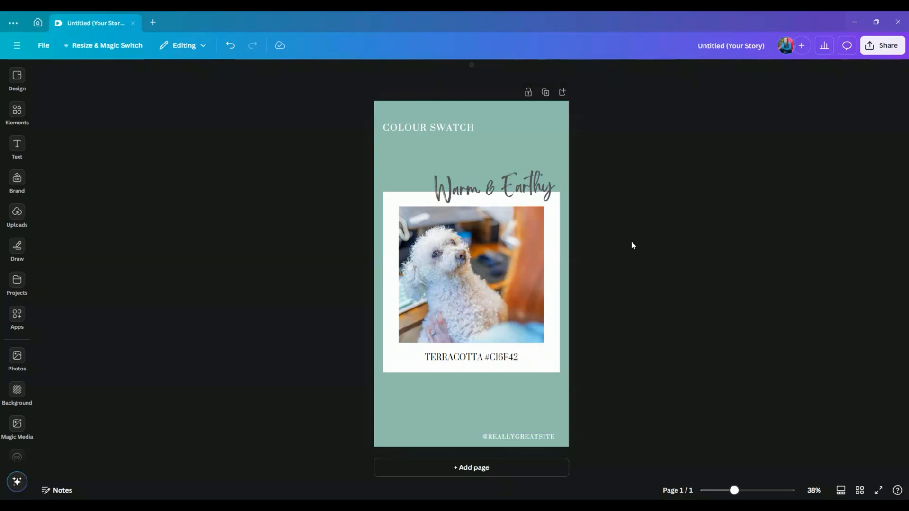